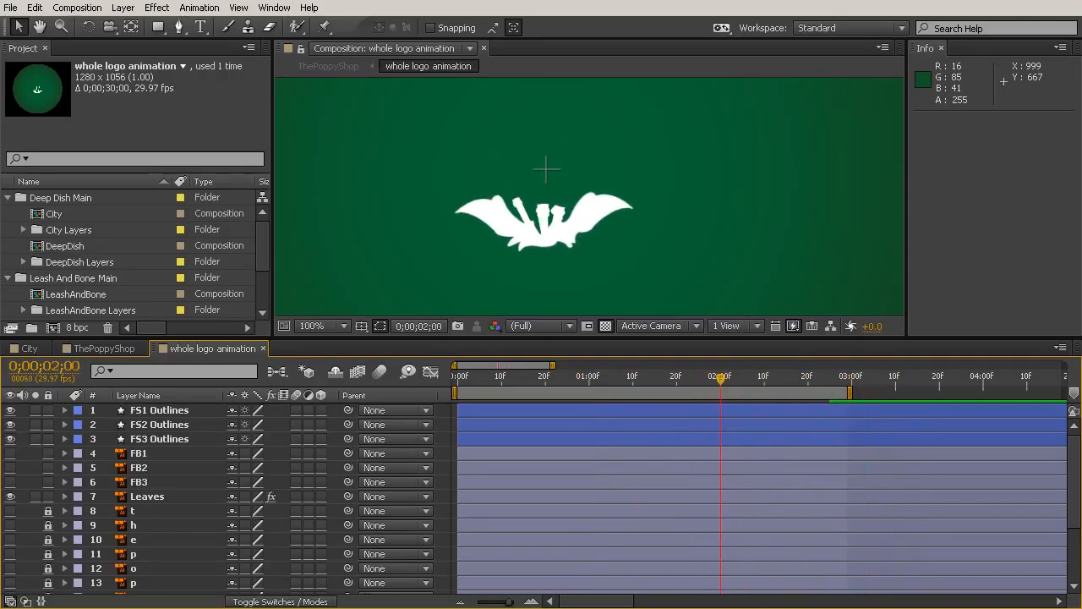
# - Make the flower head layers FB1, FB2 and FB3 visible and move the current time to 0;00;03;05
pyautogui.moveTo(659, 378); pyautogui.dragTo(882, 378)
pyautogui.moveTo(16, 454); pyautogui.dragTo(16, 476)
pyautogui.click(138, 453)
pyautogui.click(140, 468)
pyautogui.click(143, 482)
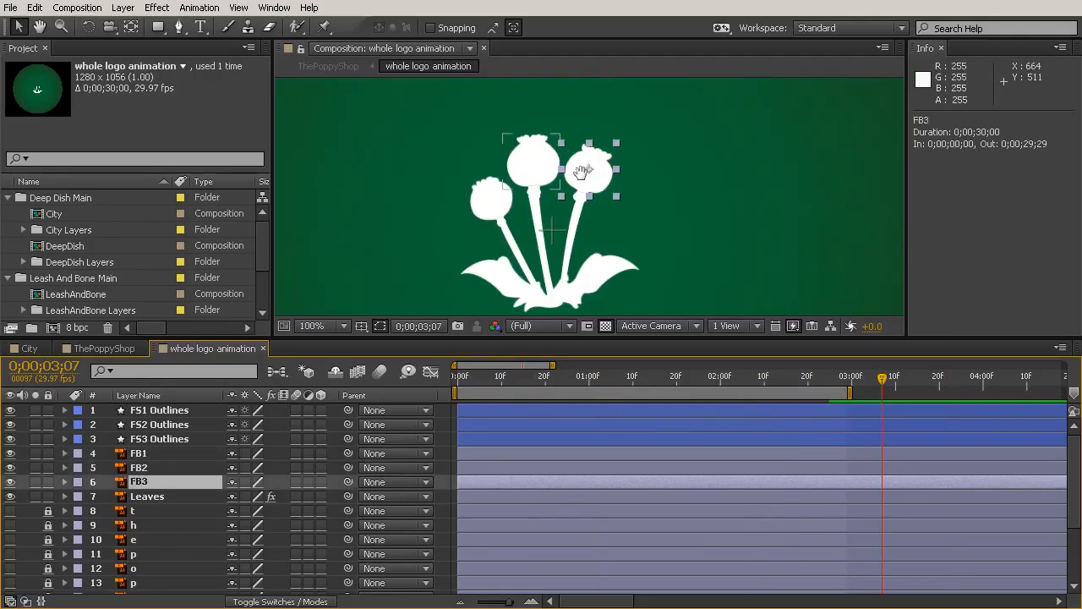
pyautogui.moveTo(611, 131); pyautogui.dragTo(663, 175)
pyautogui.moveTo(884, 385); pyautogui.dragTo(879, 434)
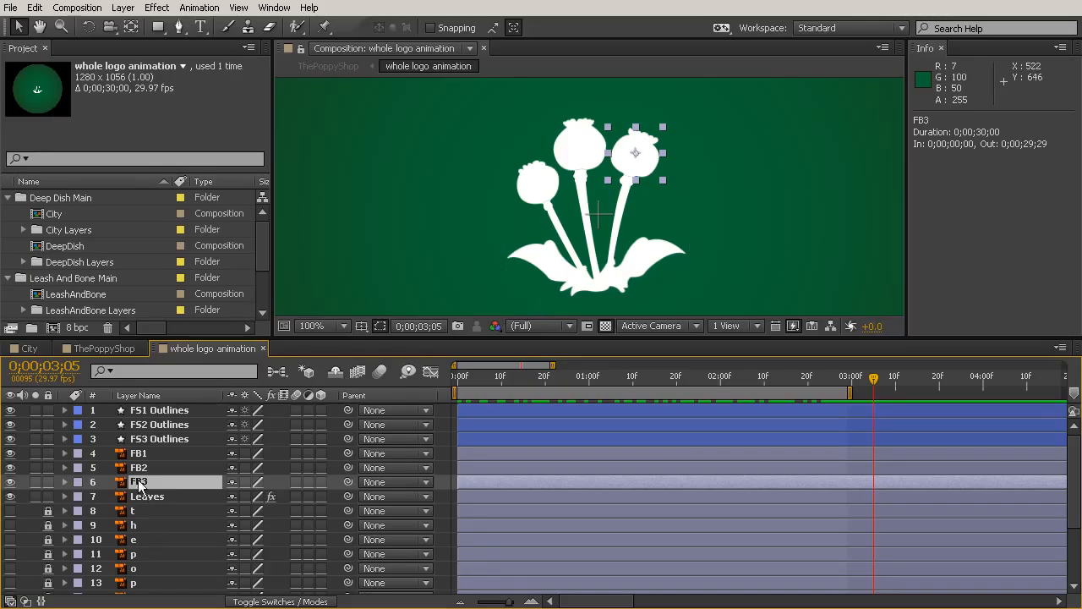
# - Try scaling FB3 about its current central anchor point and undo the change
pyautogui.press('s')
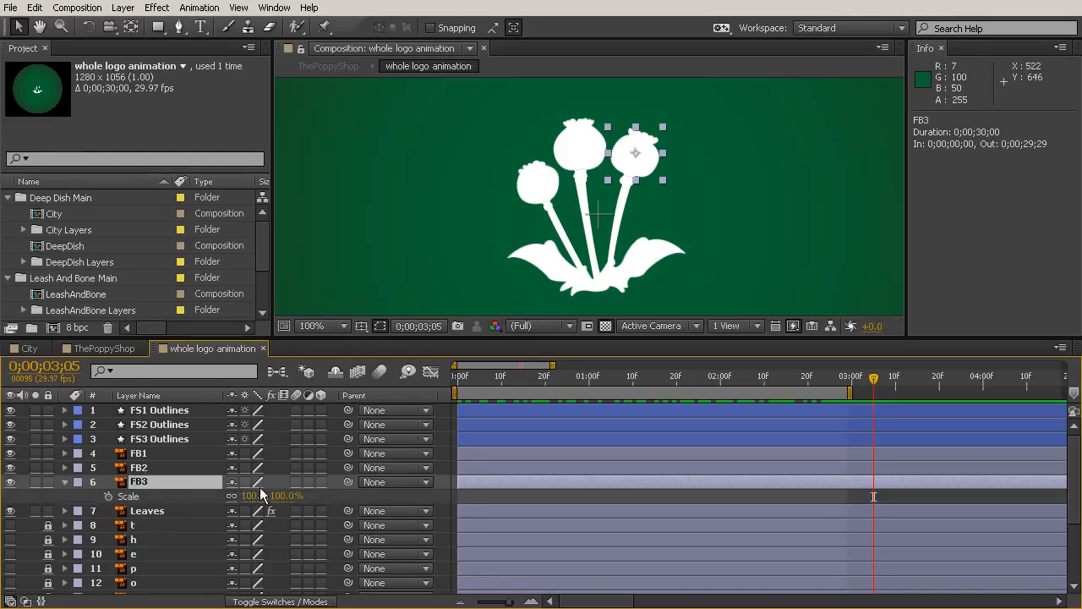
pyautogui.moveTo(256, 499)
pyautogui.mouseDown()
pyautogui.moveTo(173, 481)
pyautogui.moveTo(235, 500)
pyautogui.mouseUp()
pyautogui.hotkey('ctrl', 'z')
pyautogui.hotkey('ctrl', 'z')
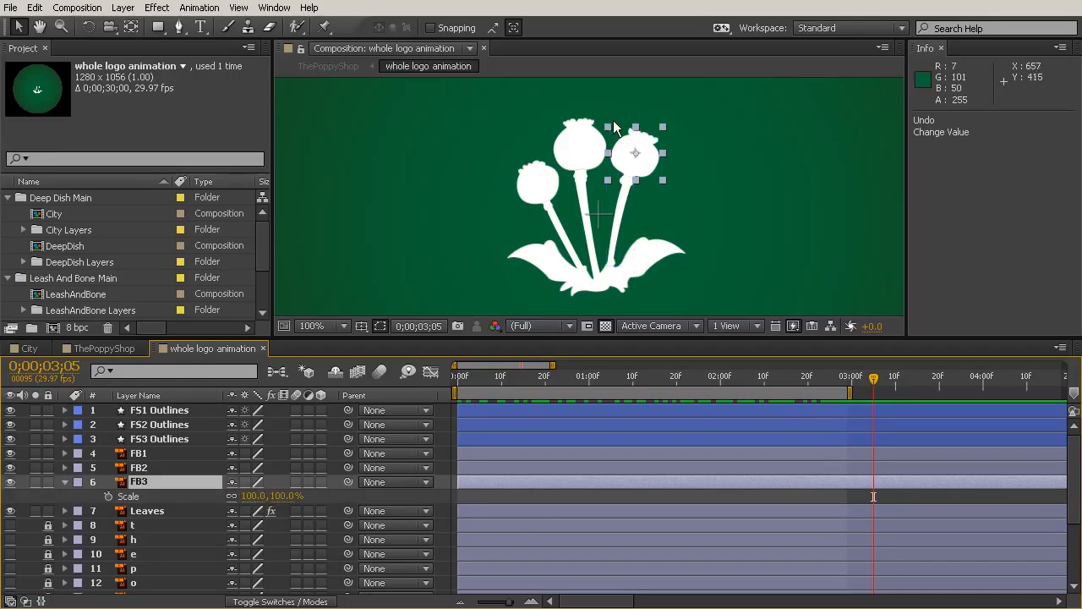
# - Nudge FB3 slightly downward and move its anchor point to the base of the flower head, where it meets the stem
pyautogui.scroll(1, 613, 120)
pyautogui.scroll(1, 614, 171)
pyautogui.moveTo(681, 222); pyautogui.dragTo(680, 220)
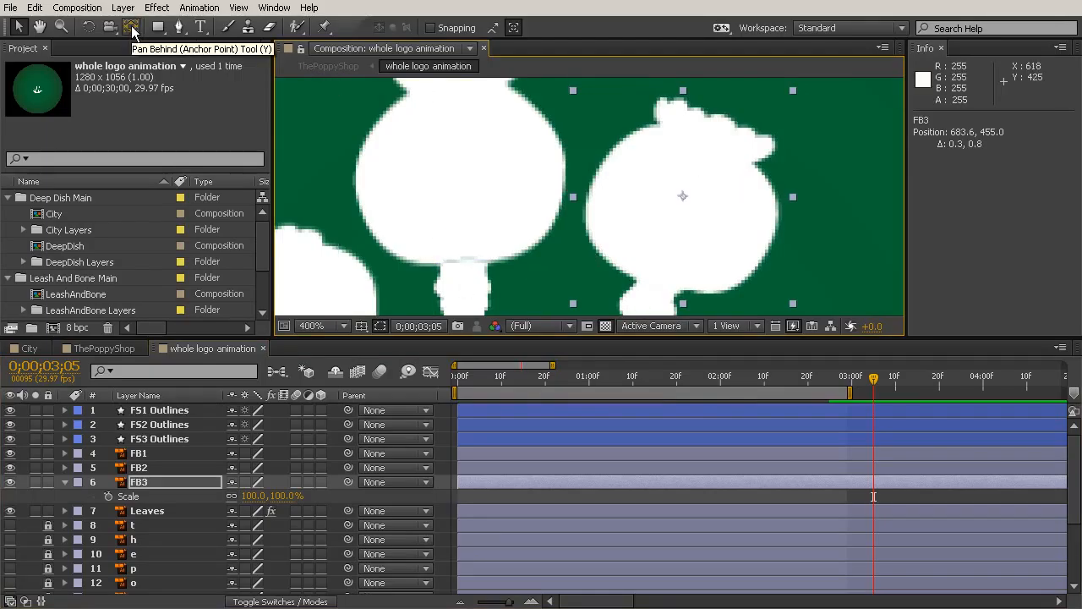
pyautogui.click(132, 28)
pyautogui.moveTo(683, 200); pyautogui.dragTo(653, 294)
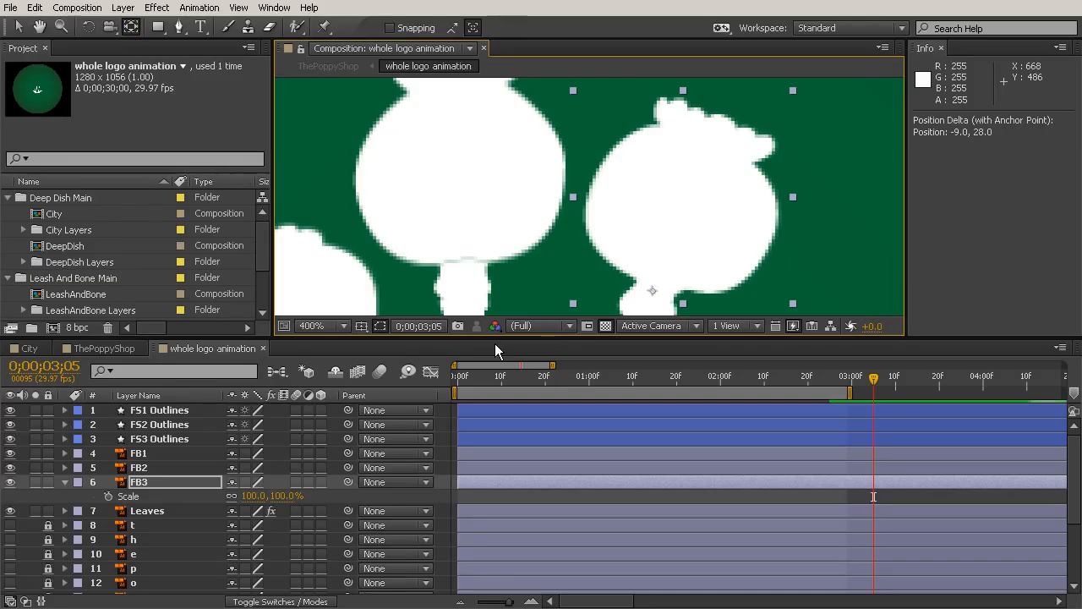
# - Move the anchor points of FB2 and FB1 to the base of each flower head, where it joins its stem
pyautogui.click(143, 467)
pyautogui.moveTo(459, 168); pyautogui.dragTo(588, 102)
pyautogui.click(438, 179)
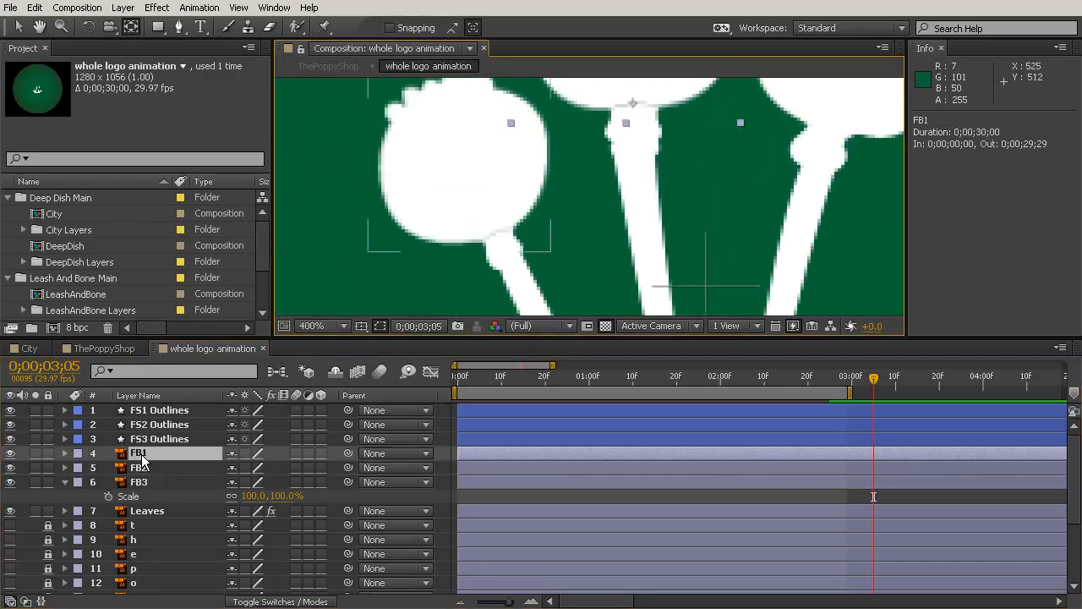
pyautogui.moveTo(459, 160); pyautogui.dragTo(497, 234)
pyautogui.click(19, 27)
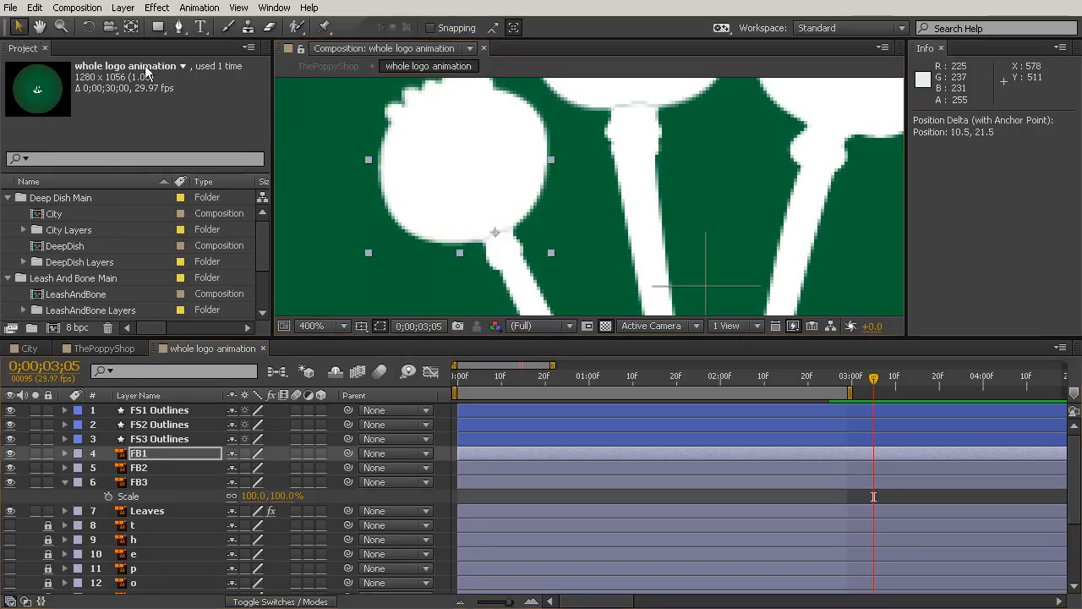
# - Nudge FB1 about 0.8 px and FB2 about 1 px downward so the heads sit tightly on their stems
pyautogui.click(436, 177)
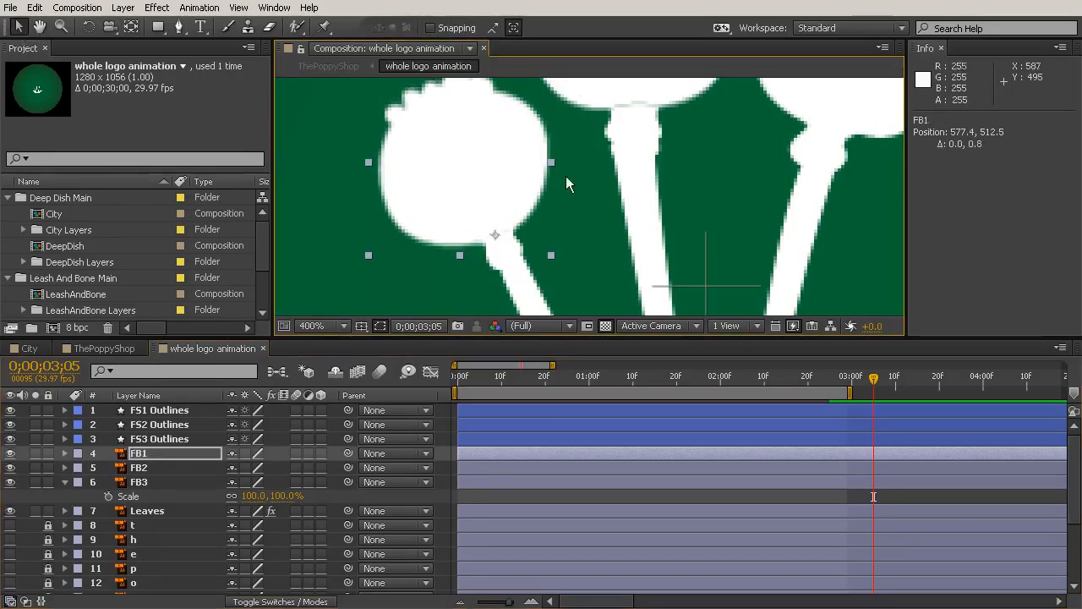
pyautogui.moveTo(566, 176); pyautogui.dragTo(552, 224)
pyautogui.scroll(3, 602, 176)
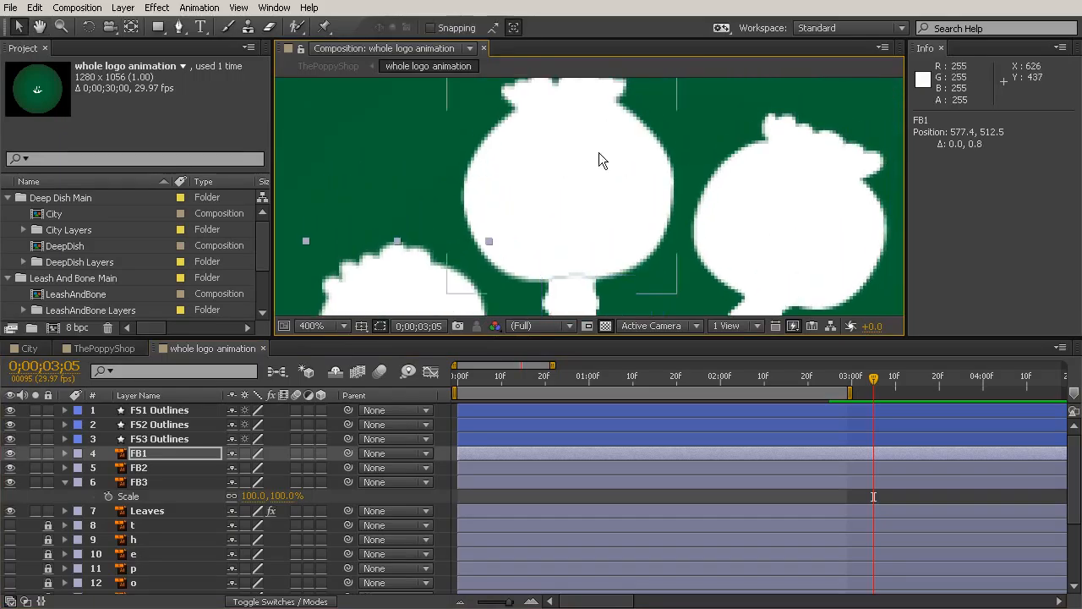
pyautogui.click(591, 173)
pyautogui.moveTo(589, 173); pyautogui.dragTo(590, 177)
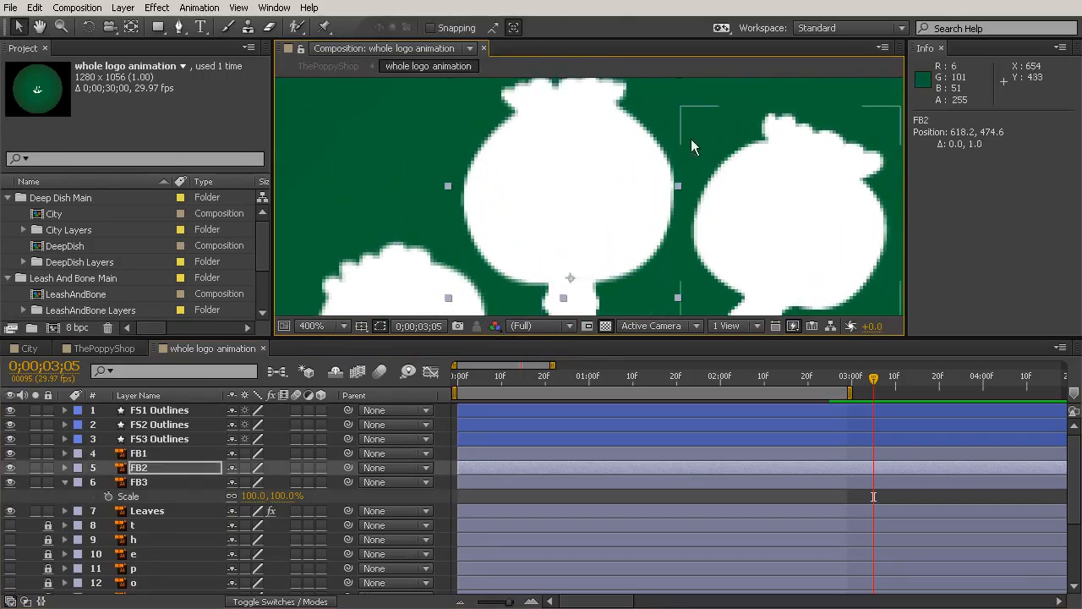
pyautogui.click(692, 87)
pyautogui.scroll(-6, 688, 211)
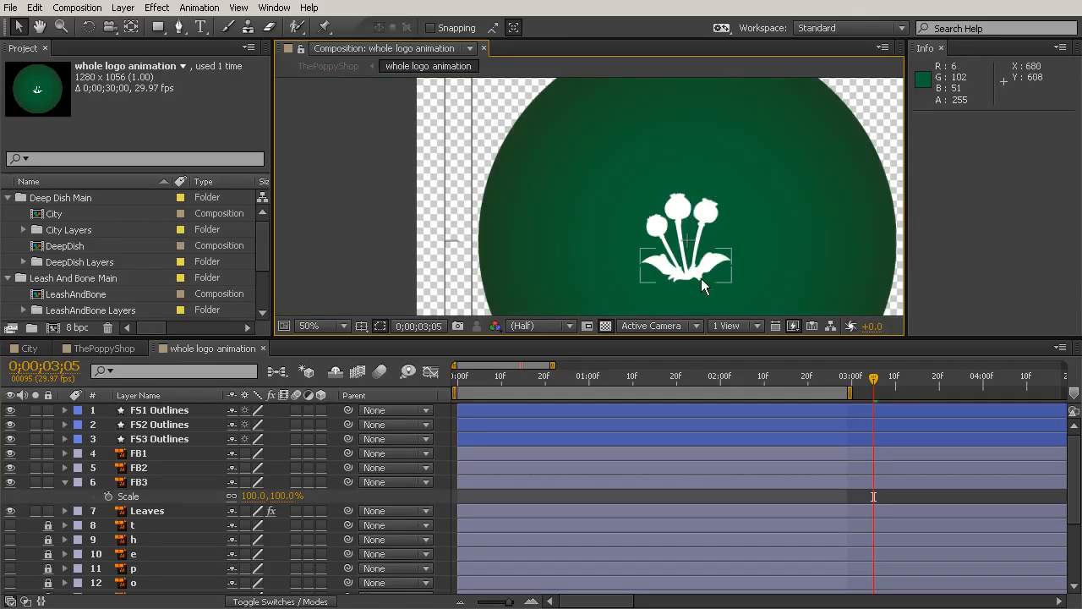
pyautogui.scroll(2, 708, 275)
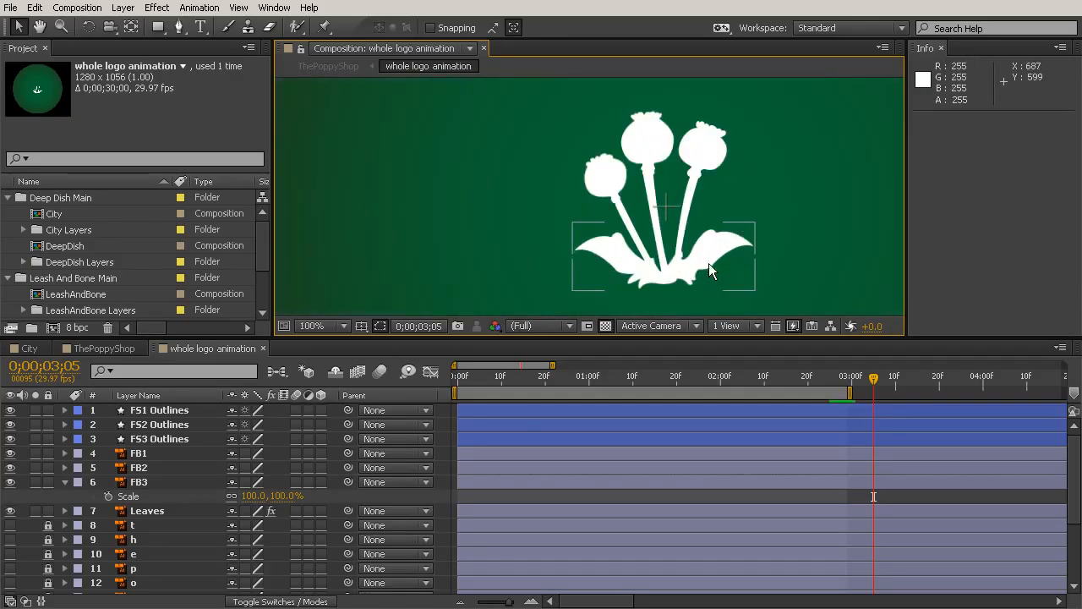
# - Reveal the FS1 Outlines keyframes and move the current time to its last Path keyframe at 0;00;02;19
pyautogui.click(140, 454)
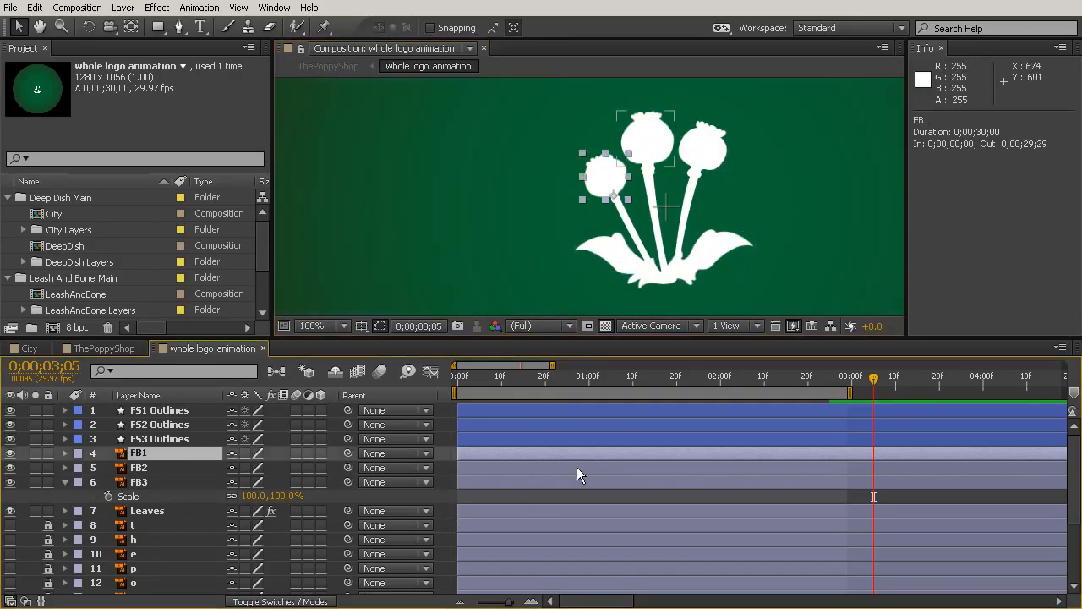
pyautogui.moveTo(870, 378); pyautogui.dragTo(787, 455)
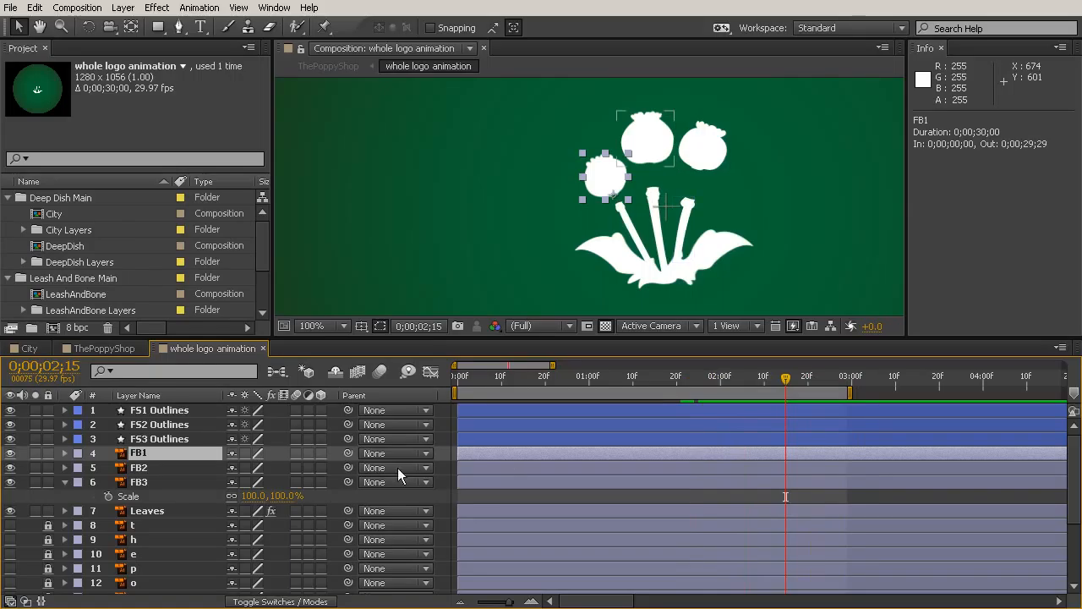
pyautogui.click(159, 411)
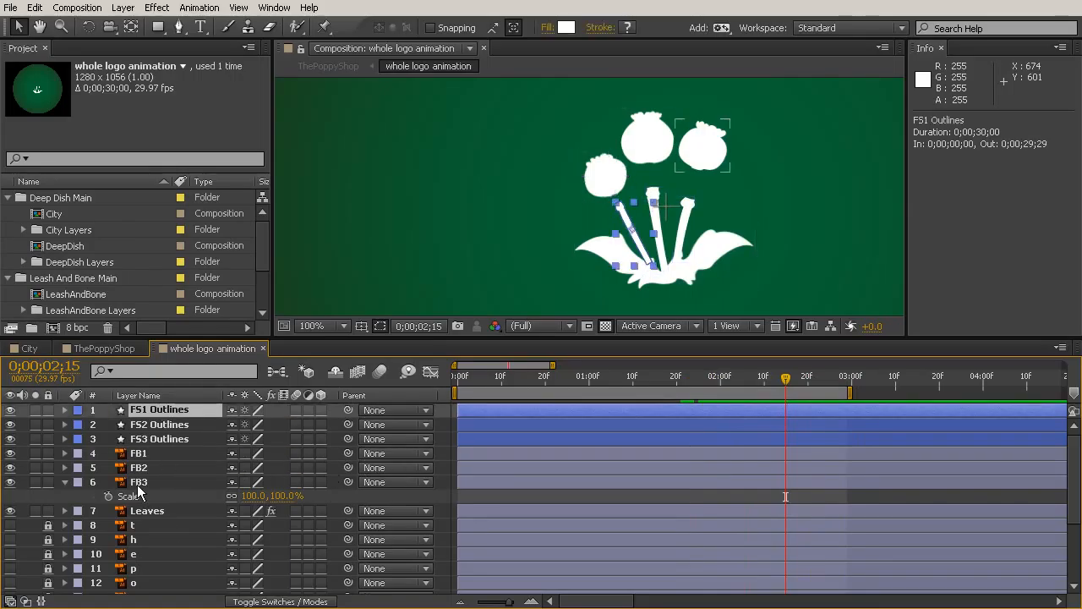
pyautogui.press('u')
pyautogui.moveTo(786, 385); pyautogui.dragTo(804, 431)
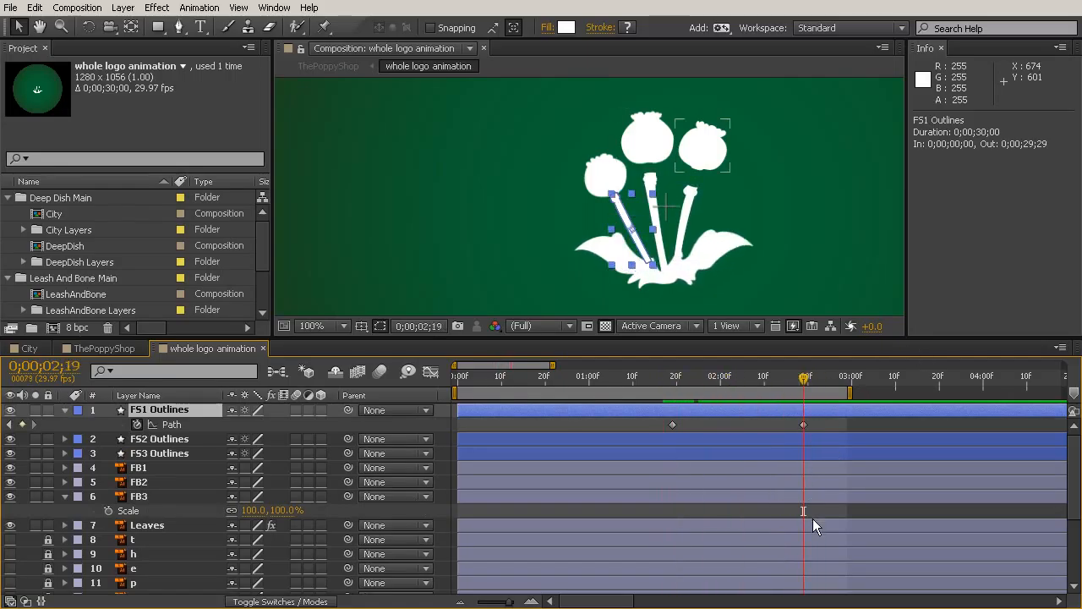
pyautogui.click(817, 495)
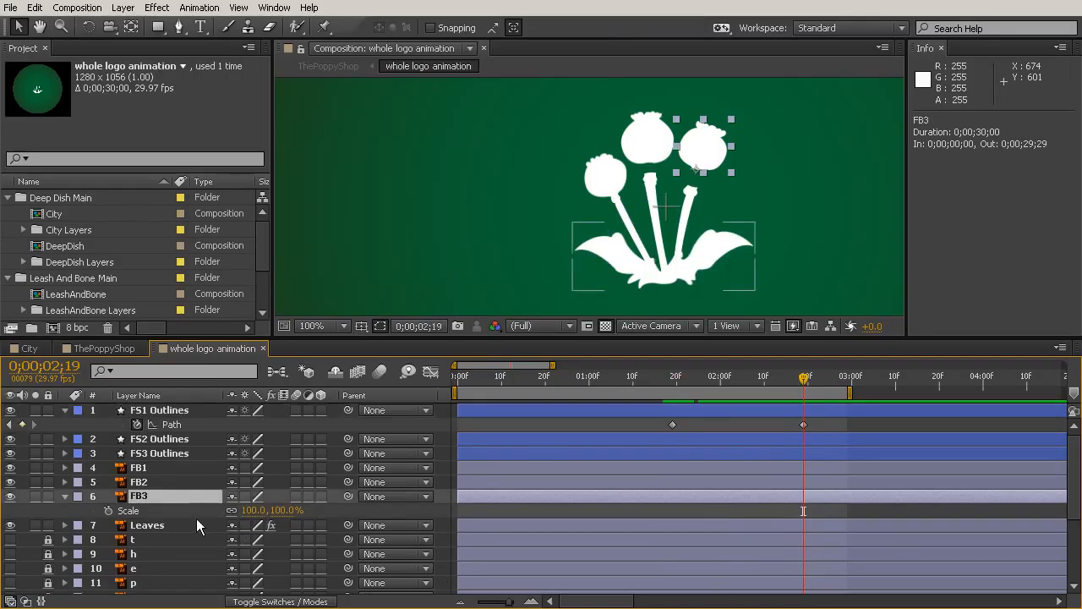
# - Set FB1's Scale to 0% and start keyframing it at 0;00;02;19
pyautogui.click(163, 468)
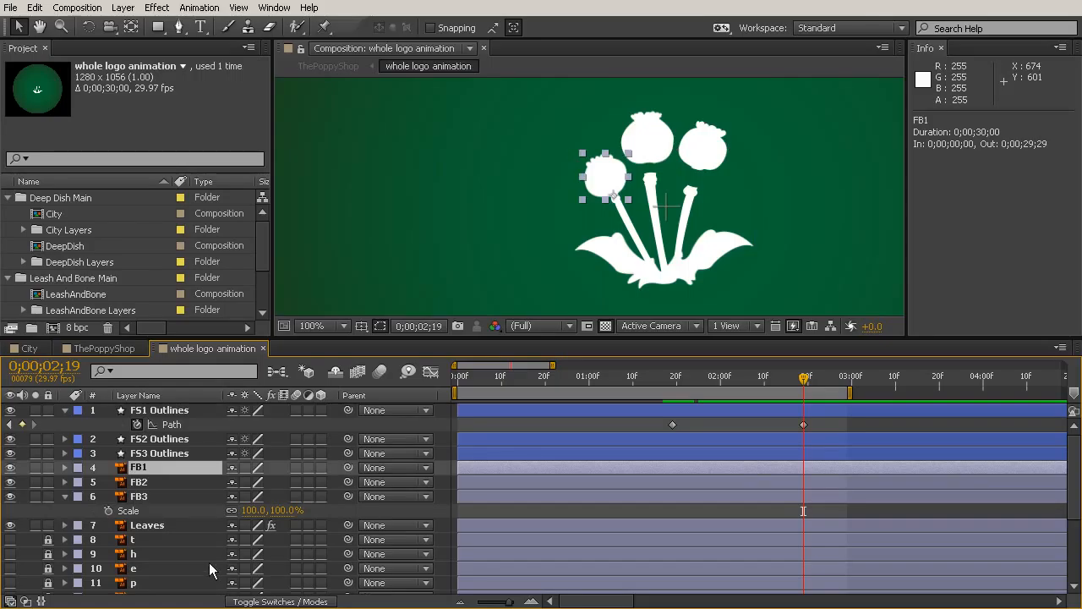
pyautogui.press('s')
pyautogui.click(253, 482)
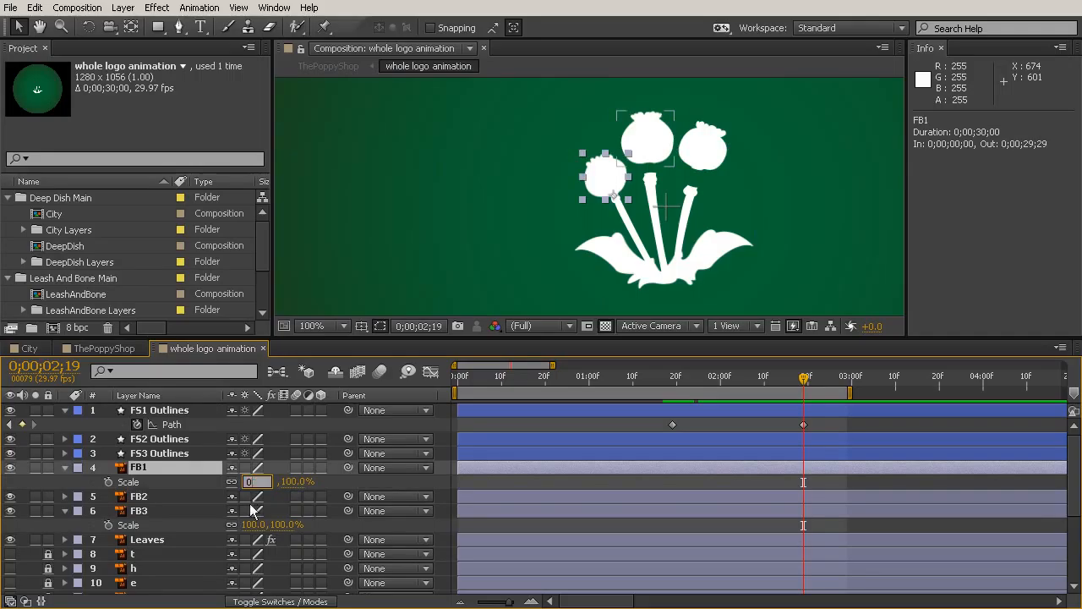
pyautogui.press('Return')
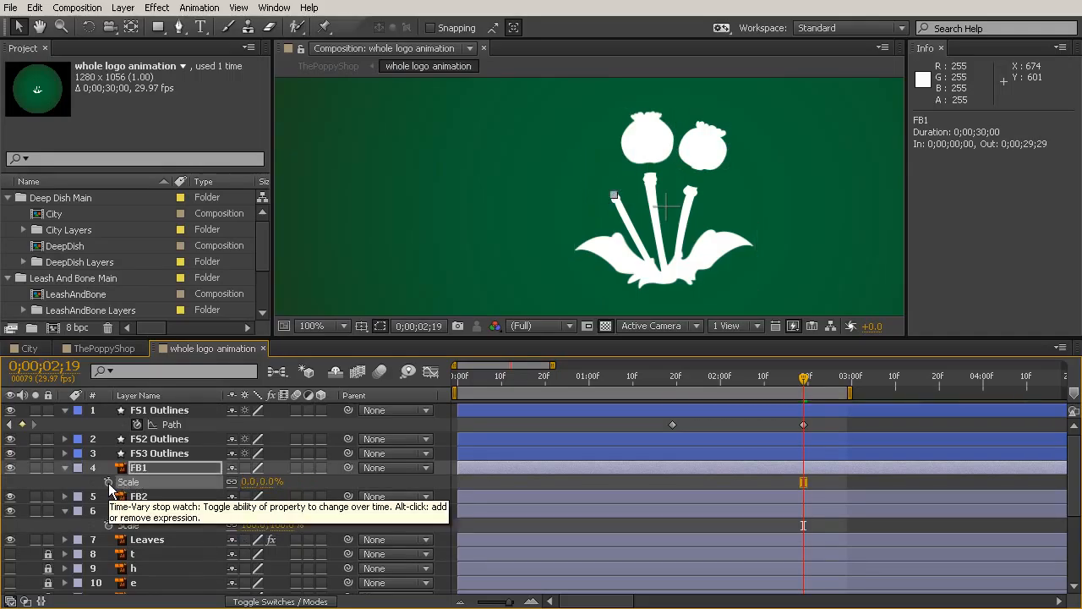
pyautogui.click(108, 482)
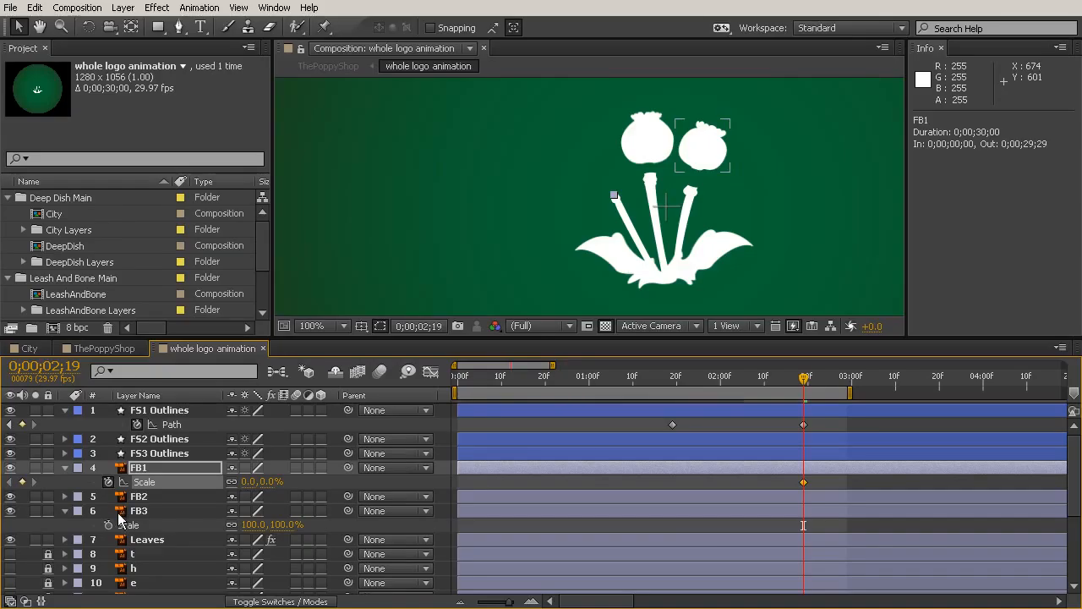
# - Add a 100% Scale keyframe to FB1 at 0;00;03;09, 20 frames after its first Scale keyframe
pyautogui.click(672, 376)
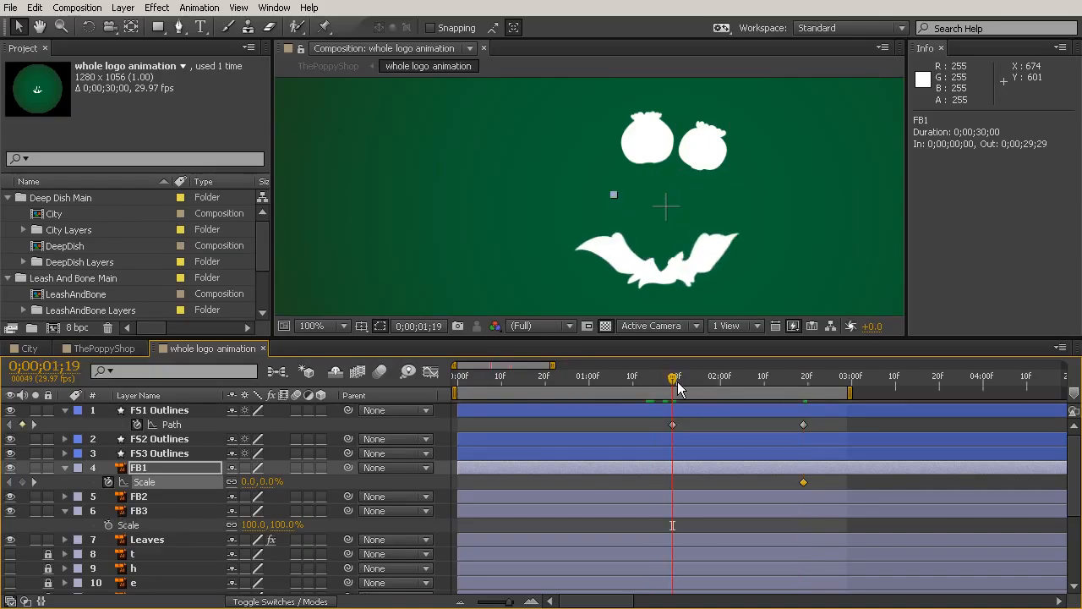
pyautogui.hotkey('shift', 'pagedown')
pyautogui.hotkey('shift', 'pagedown')
pyautogui.hotkey('shift', 'pagedown')
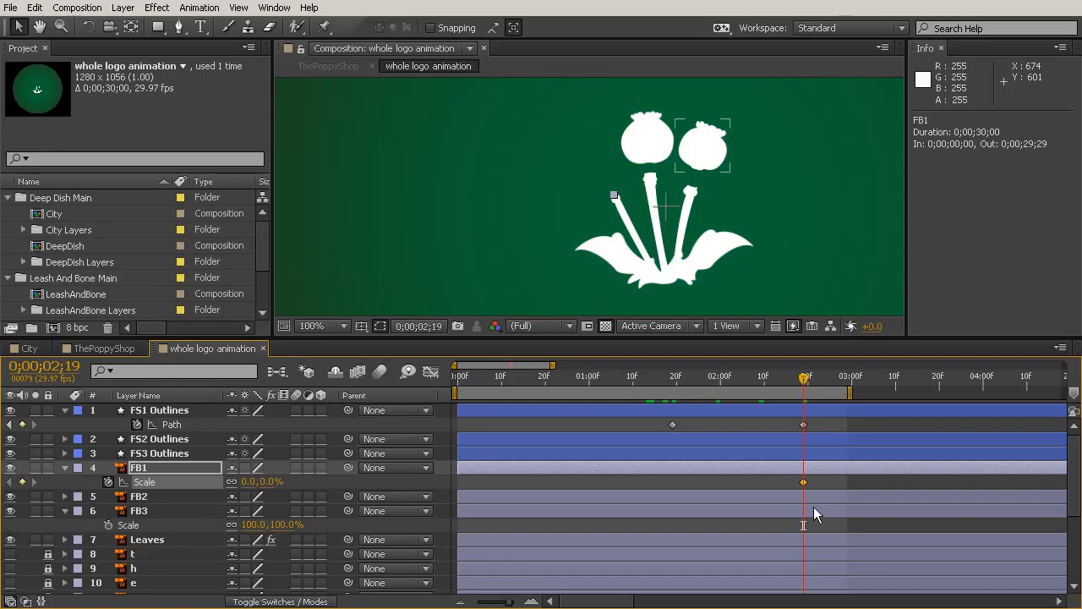
pyautogui.hotkey('shift', 'pagedown')
pyautogui.hotkey('shift', 'pagedown')
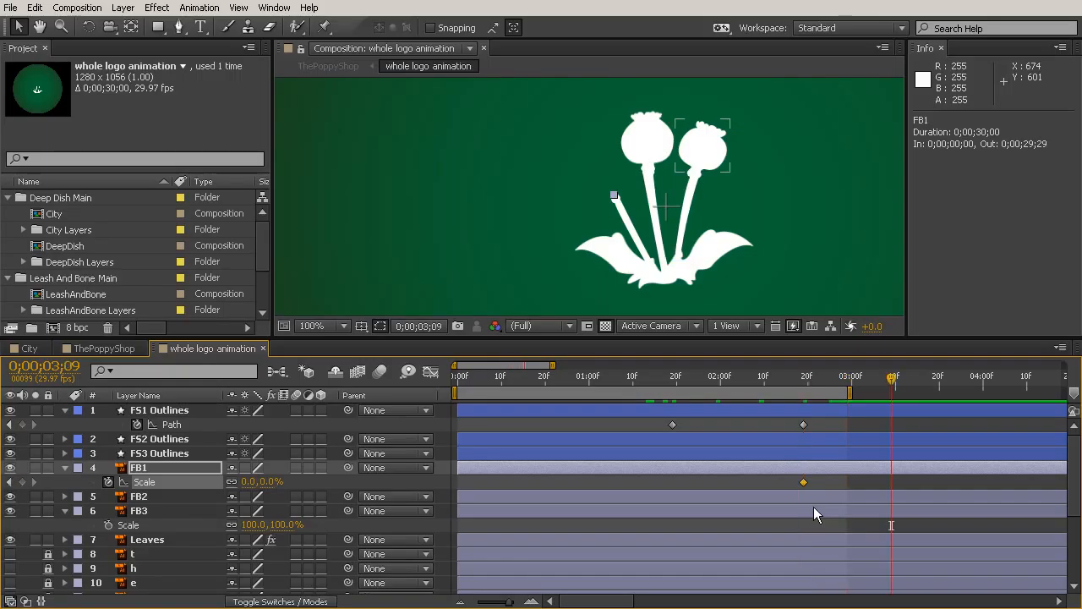
pyautogui.click(248, 484)
pyautogui.write('100')
pyautogui.click(497, 485)
# - Copy both FB1 Scale keyframes and paste them onto FB2 at 0;00;02;21, two frames after FB1's start
pyautogui.moveTo(820, 386); pyautogui.dragTo(810, 500)
pyautogui.click(814, 511)
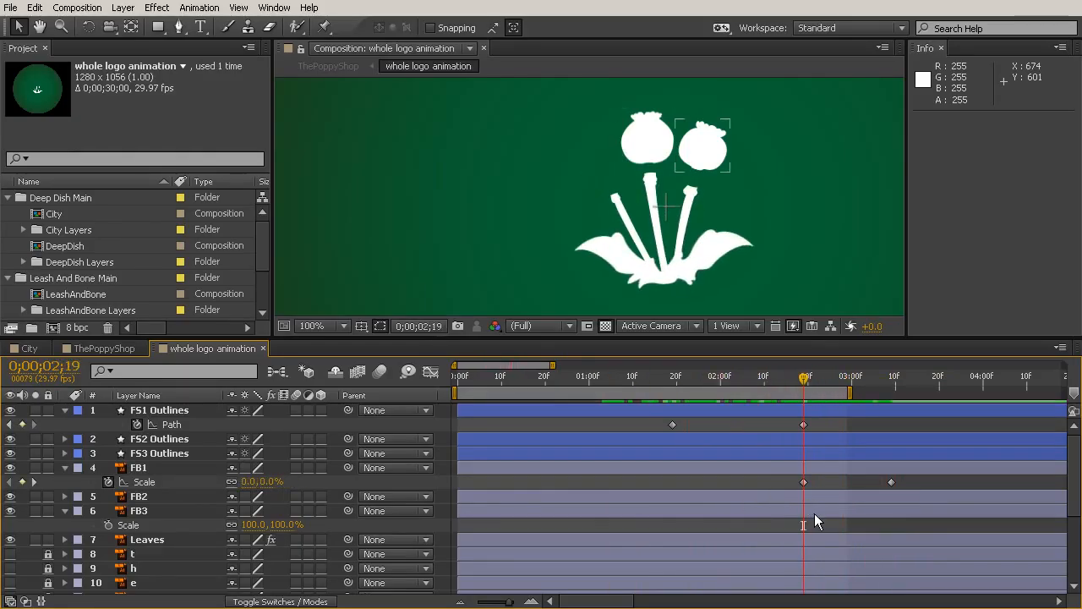
pyautogui.click(814, 470)
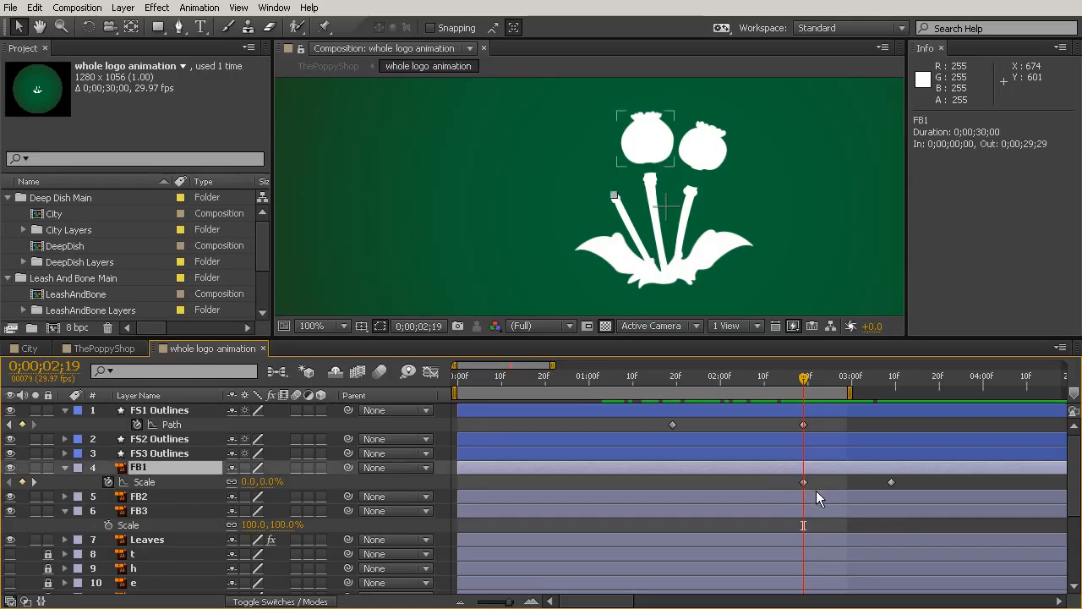
pyautogui.click(803, 482)
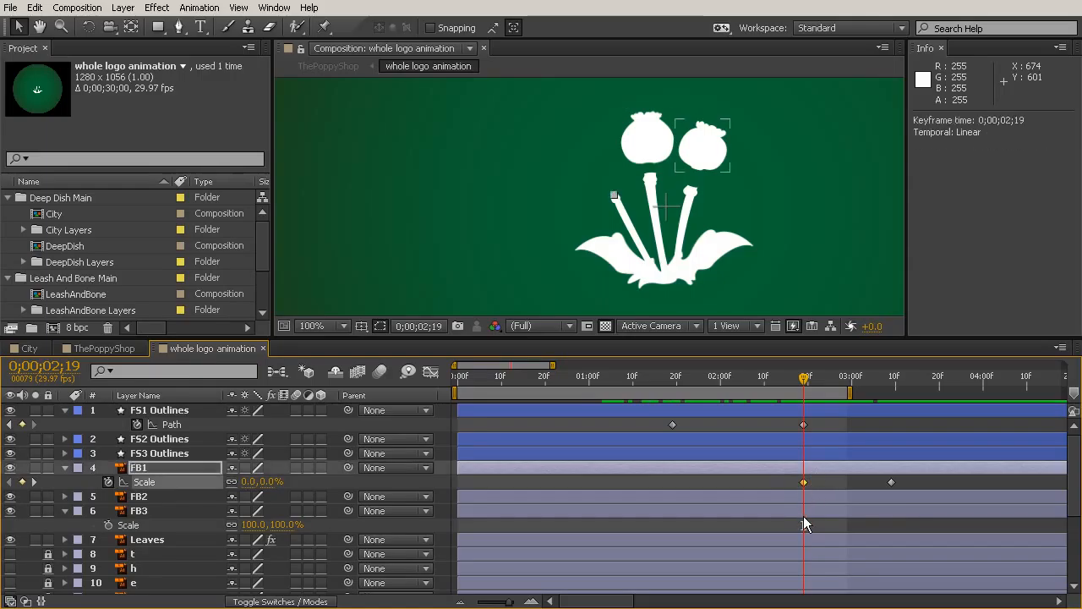
pyautogui.press('pagedown')
pyautogui.press('pagedown')
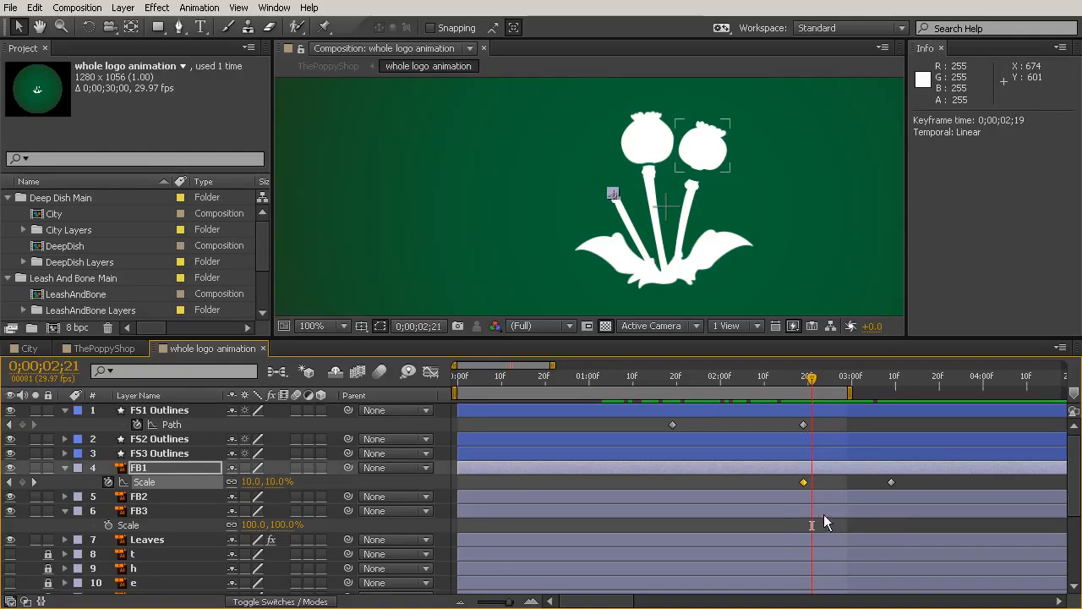
pyautogui.moveTo(908, 479); pyautogui.dragTo(751, 484)
pyautogui.hotkey('ctrl', 'c')
pyautogui.click(783, 496)
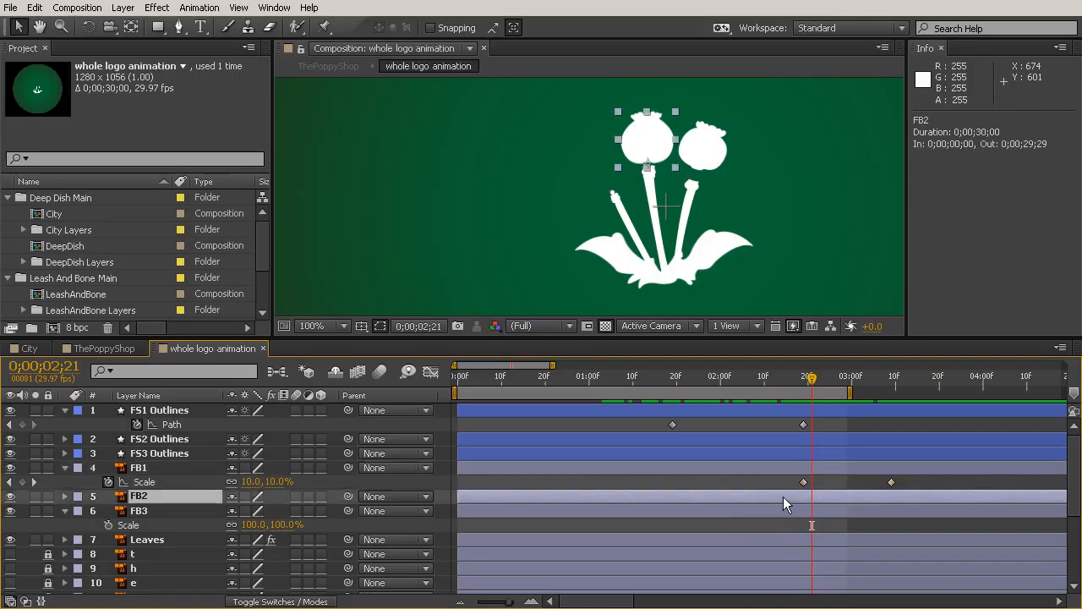
pyautogui.hotkey('ctrl', 'v')
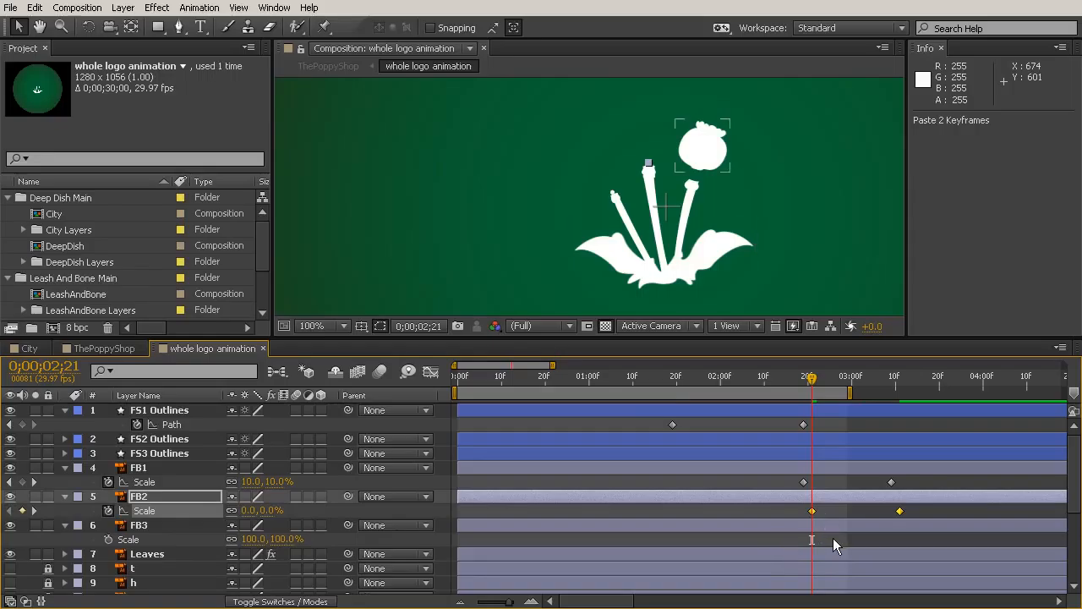
# - Paste the same Scale keyframes onto FB3 at 0;00;02;23, two frames after FB2's start
pyautogui.press('pagedown')
pyautogui.press('pagedown')
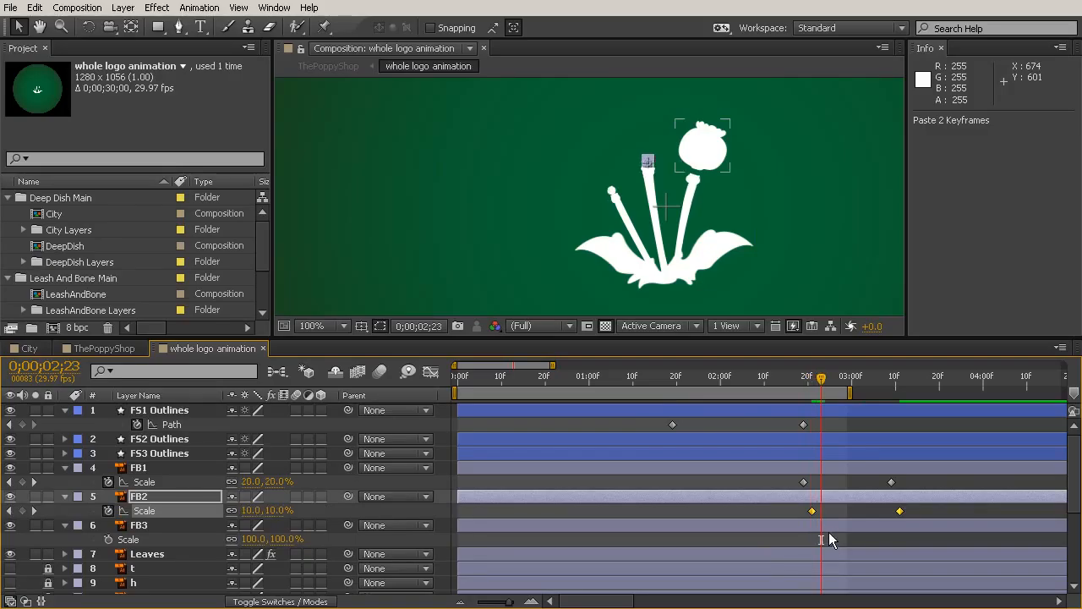
pyautogui.click(829, 532)
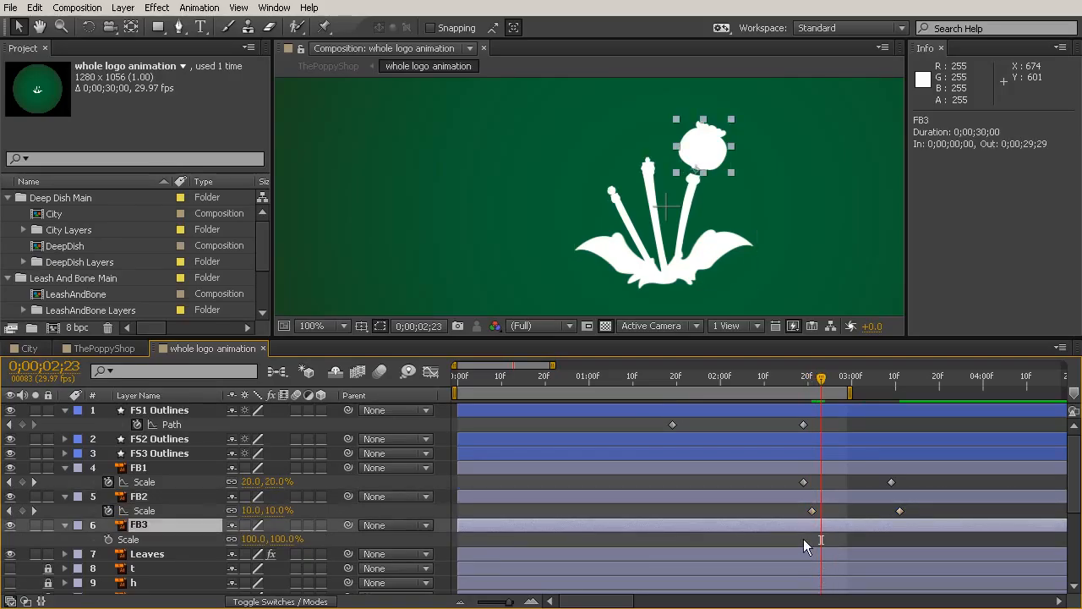
pyautogui.hotkey('ctrl', 'v')
# - Extend the end of the work area to 0;00;03;26 and preview the flower growth animation
pyautogui.moveTo(804, 380); pyautogui.dragTo(967, 427)
pyautogui.moveTo(849, 391); pyautogui.dragTo(977, 401)
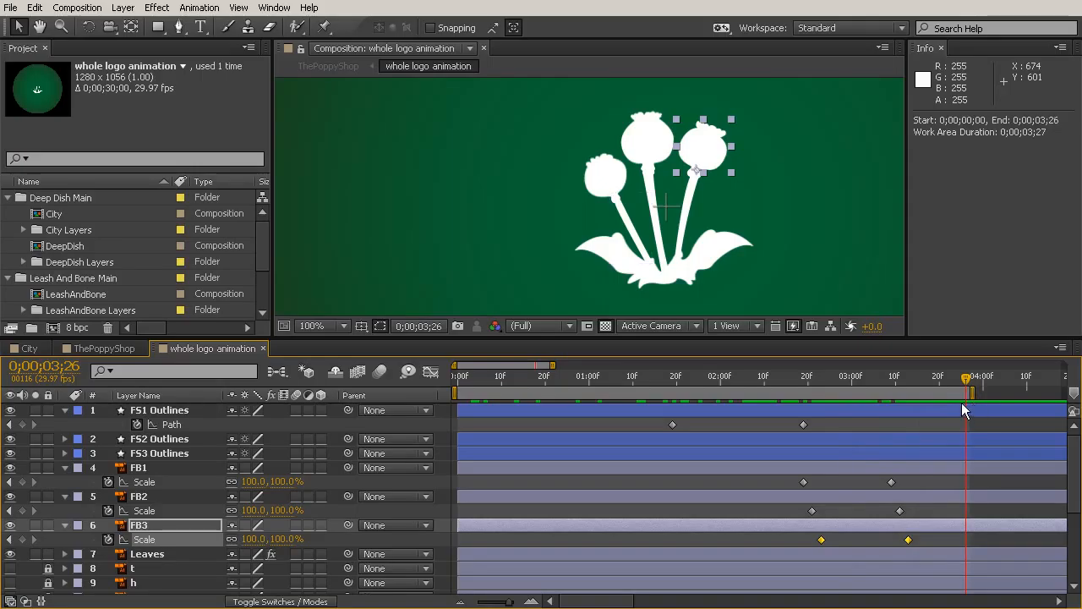
pyautogui.press('KP_0')
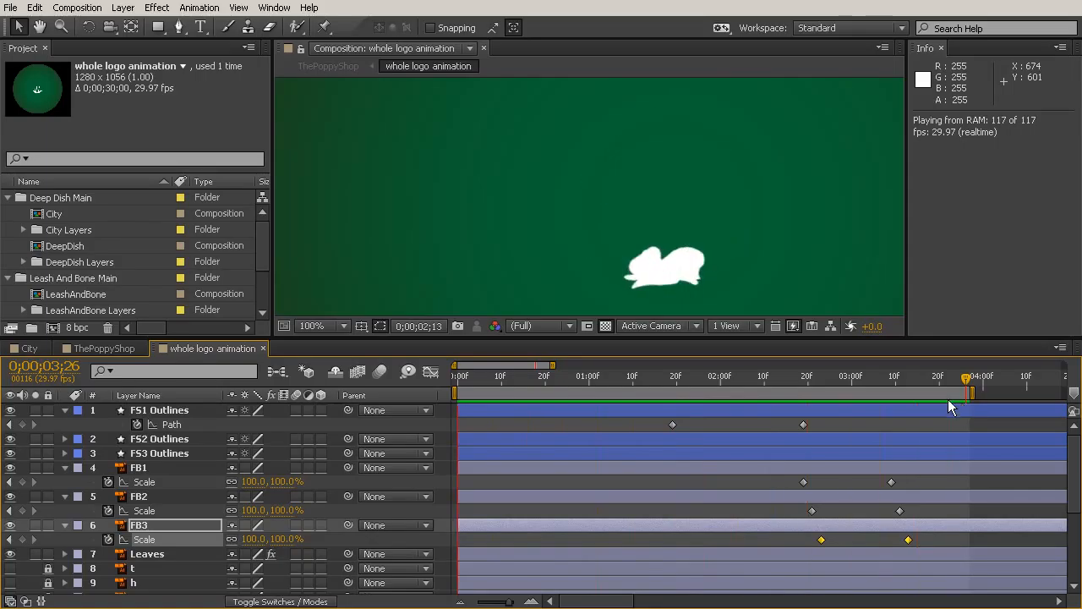
pyautogui.moveTo(772, 378); pyautogui.dragTo(912, 440)
pyautogui.moveTo(705, 435); pyautogui.dragTo(925, 454)
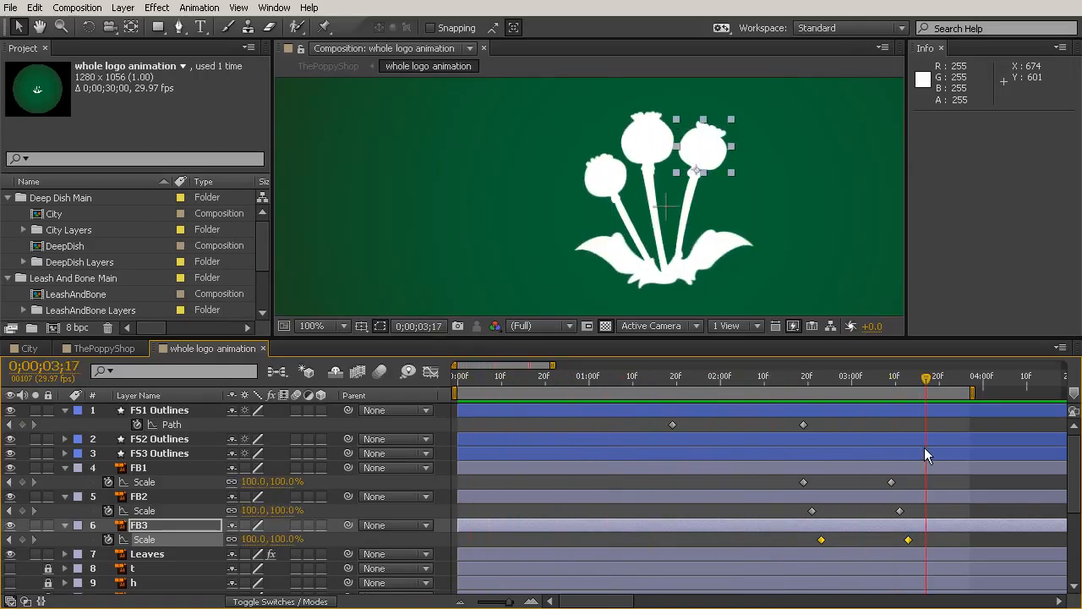